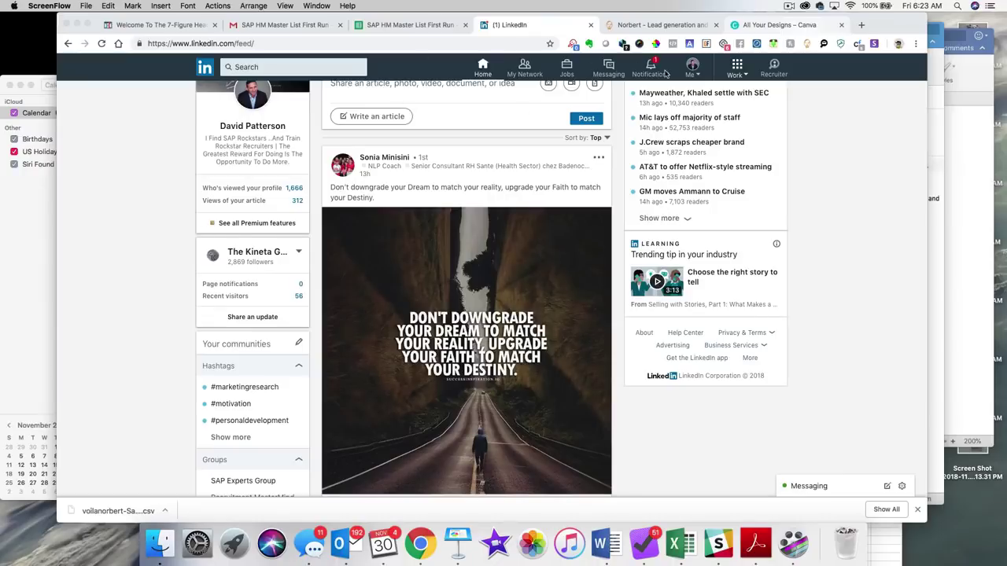
- Open Sales Navigator from LinkedIn's list of work products and bring up the advanced lead search filters
{"action": "left_click", "coordinate": [731, 78]}
{"action": "left_click", "coordinate": [734, 73]}
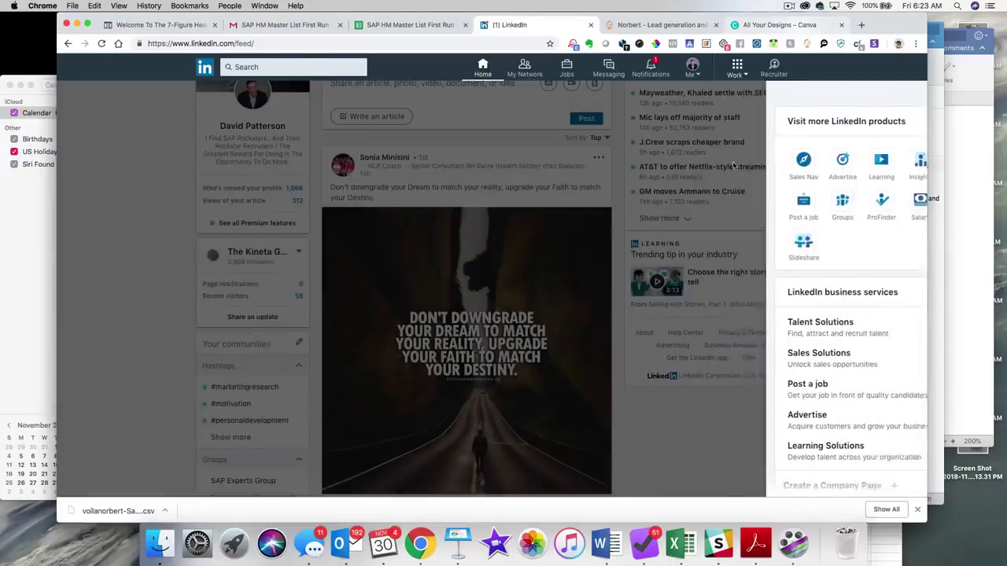
{"action": "left_click", "coordinate": [763, 161]}
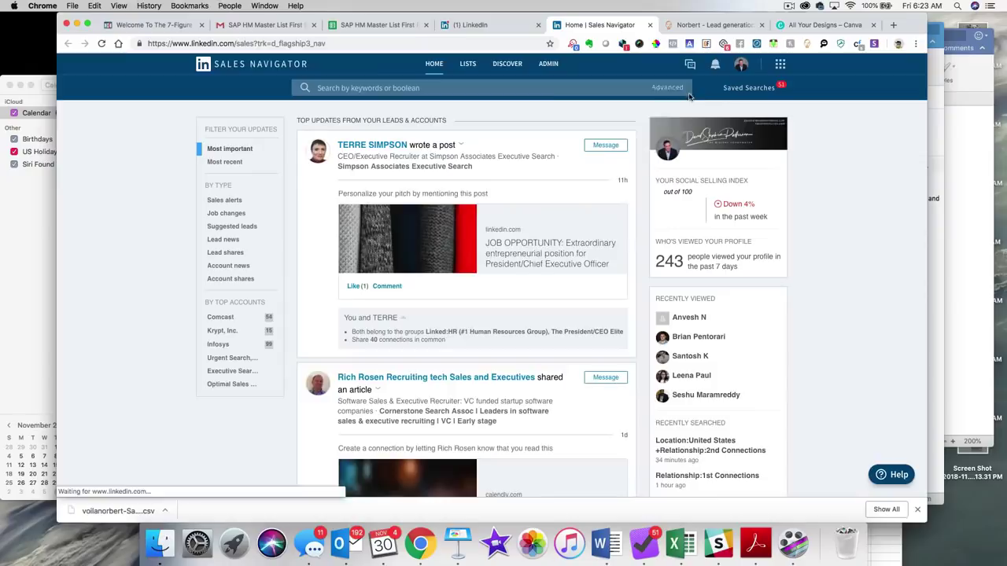
{"action": "mouse_move", "coordinate": [659, 90]}
{"action": "left_click", "coordinate": [613, 107]}
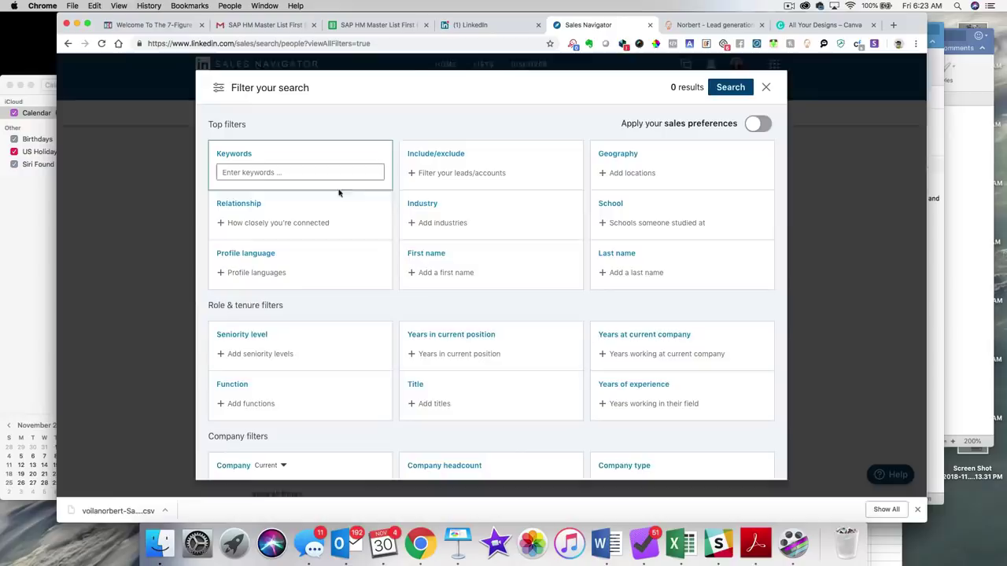
- Set the Relationship filter of the lead search to 1st Degree Connections
{"action": "left_click", "coordinate": [604, 172]}
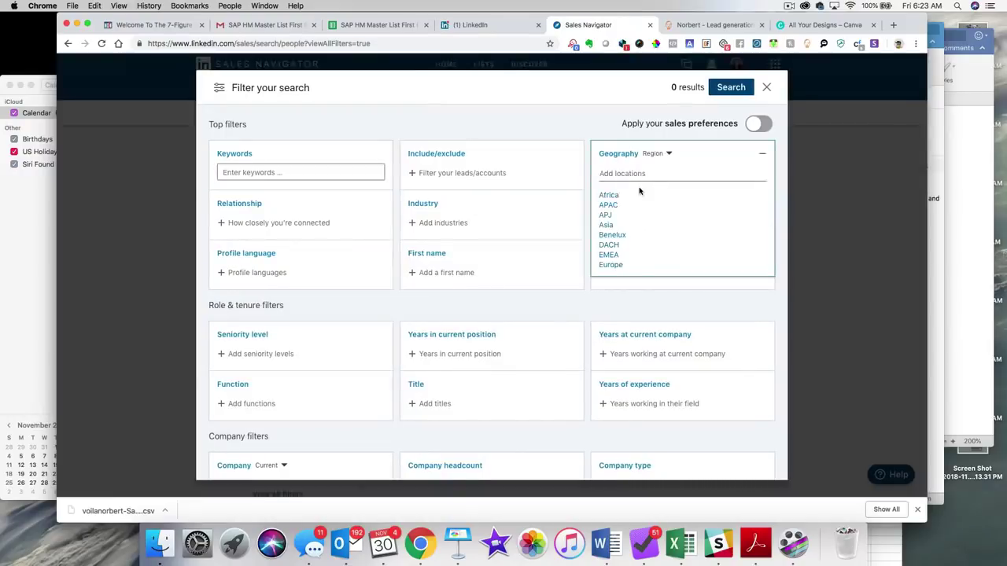
{"action": "left_click", "coordinate": [558, 124]}
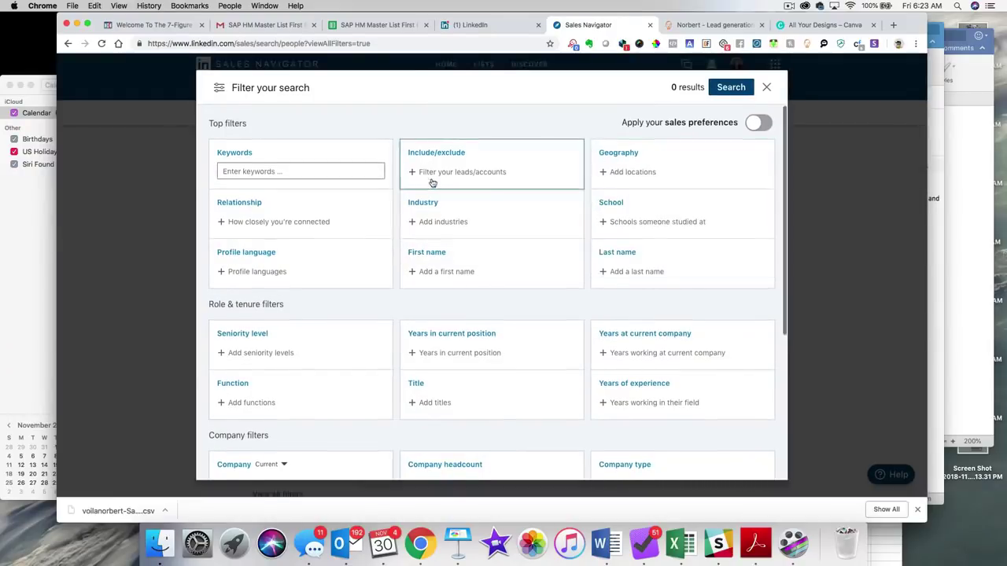
{"action": "left_click", "coordinate": [252, 222]}
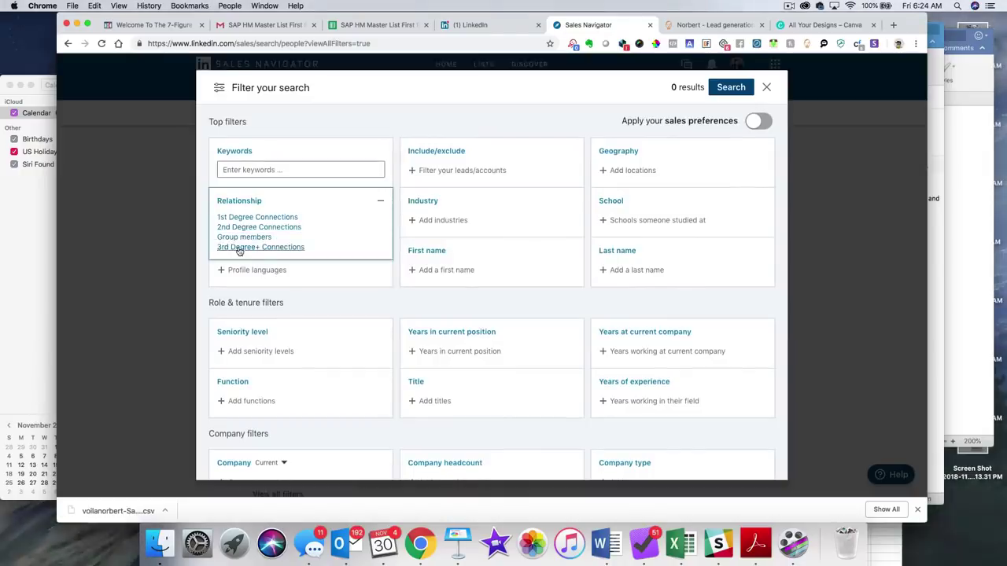
{"action": "left_click", "coordinate": [241, 218]}
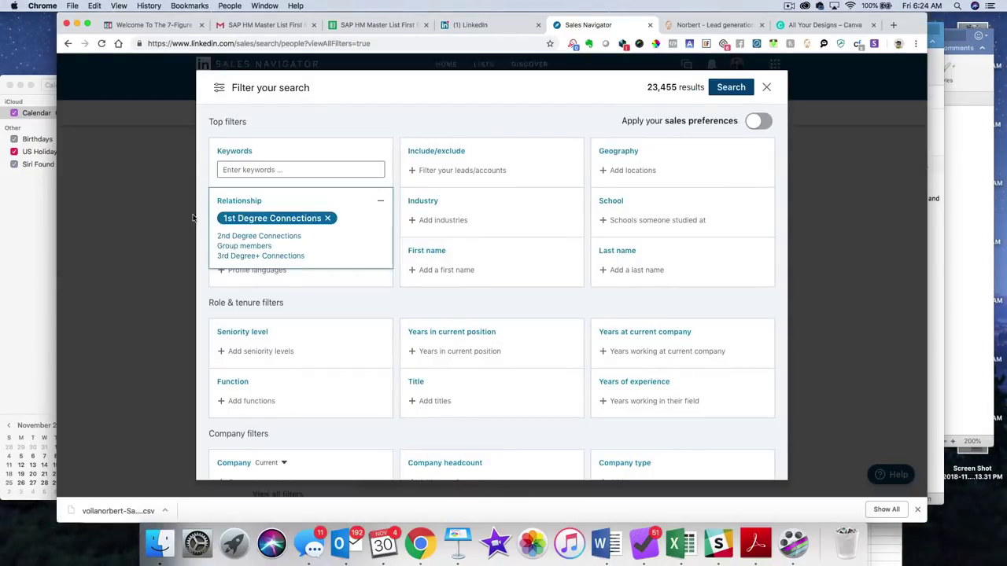
- Look up "SAP Director" as a current title and add the suggested Director Sap to the Title filter
{"action": "scroll", "coordinate": [228, 191], "scroll_direction": "down", "scroll_amount": 1}
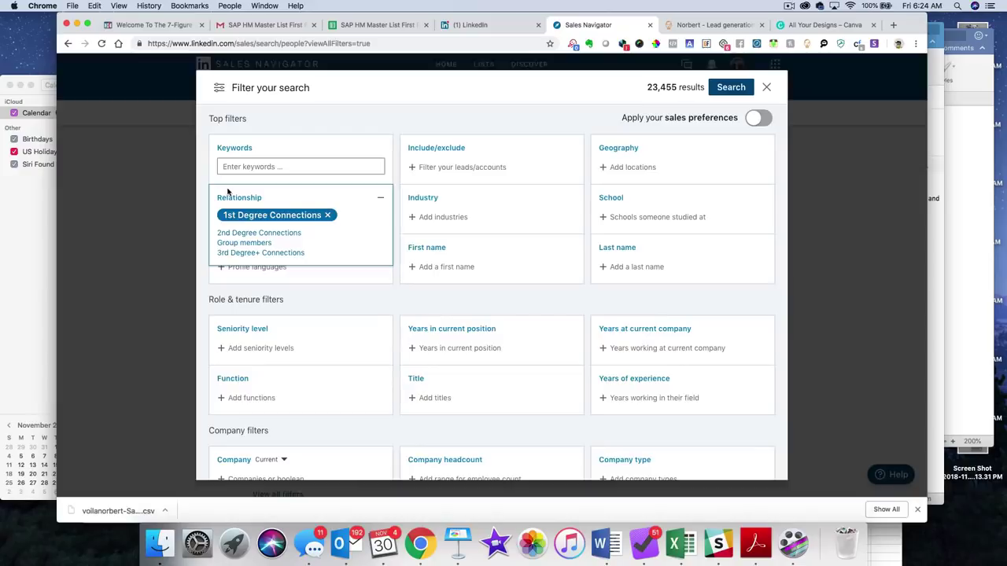
{"action": "left_click", "coordinate": [433, 398]}
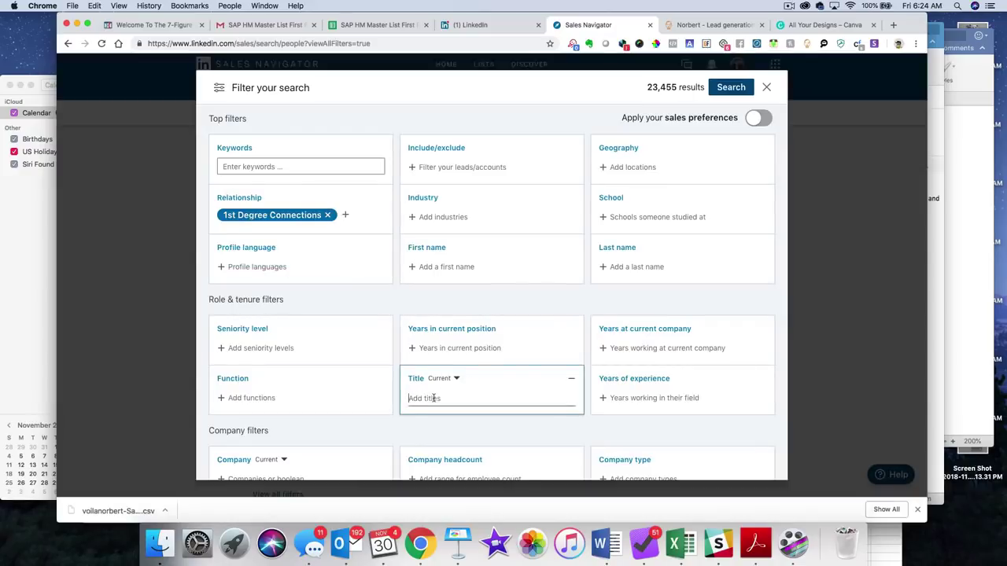
{"action": "type", "text": "SAP "}
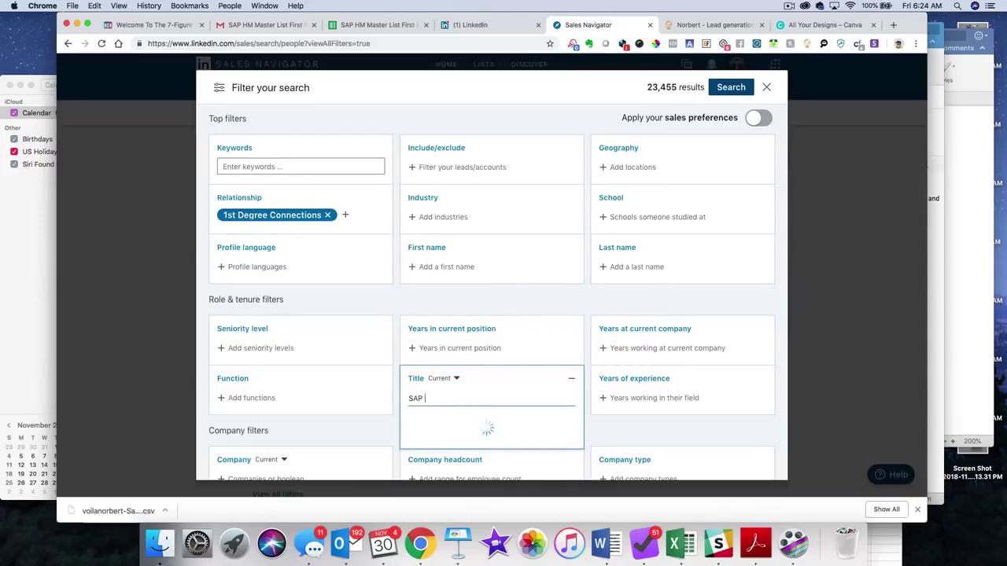
{"action": "type", "text": "Director"}
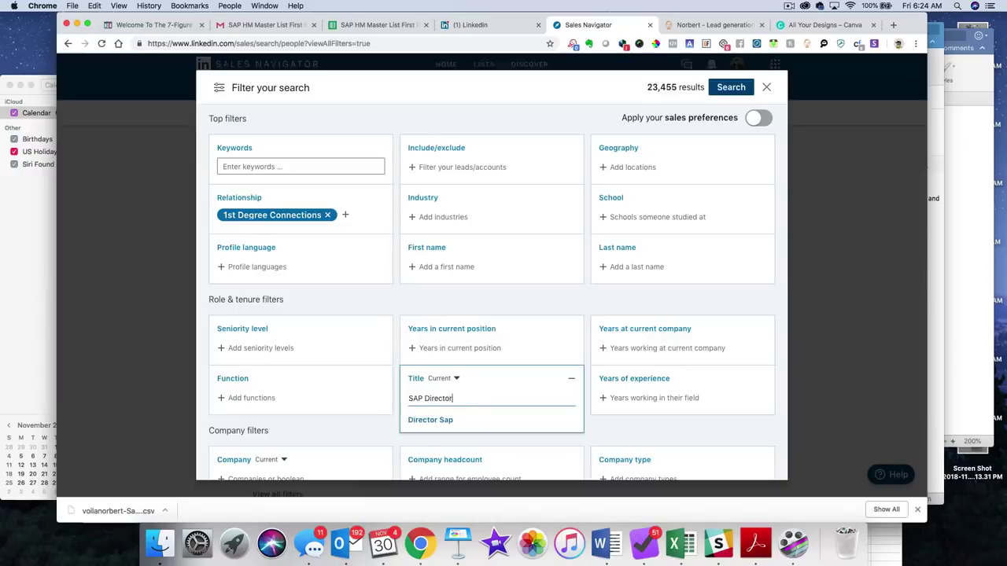
{"action": "left_click", "coordinate": [432, 420]}
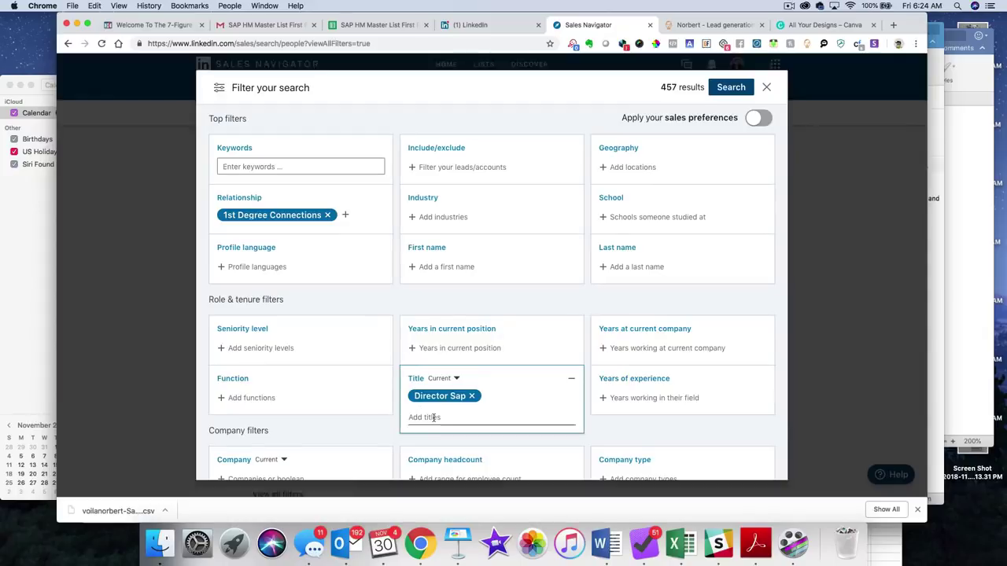
- Add United States as the Geography region and run the filtered lead search
{"action": "left_click", "coordinate": [610, 167]}
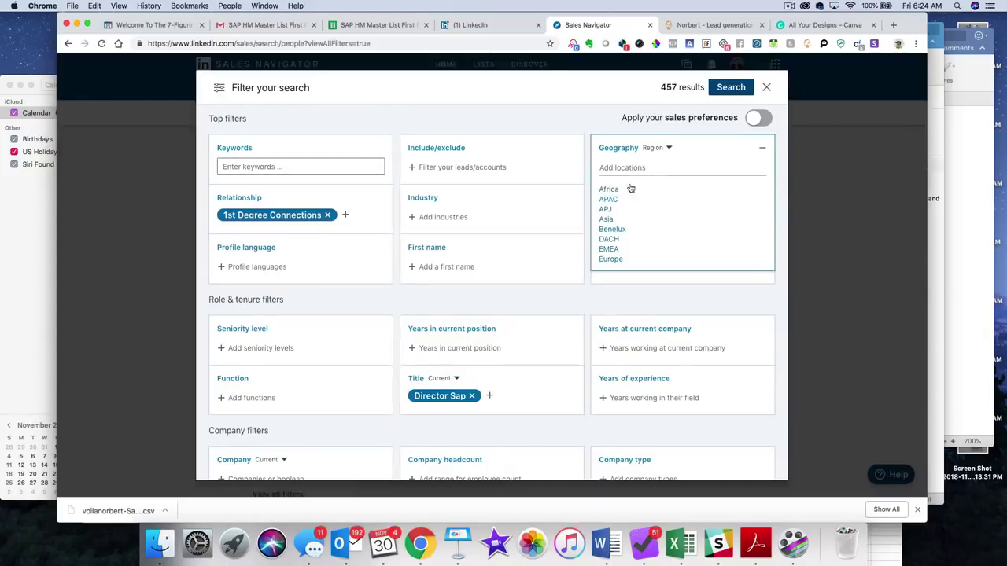
{"action": "left_click", "coordinate": [651, 167]}
{"action": "type", "text": "uni"}
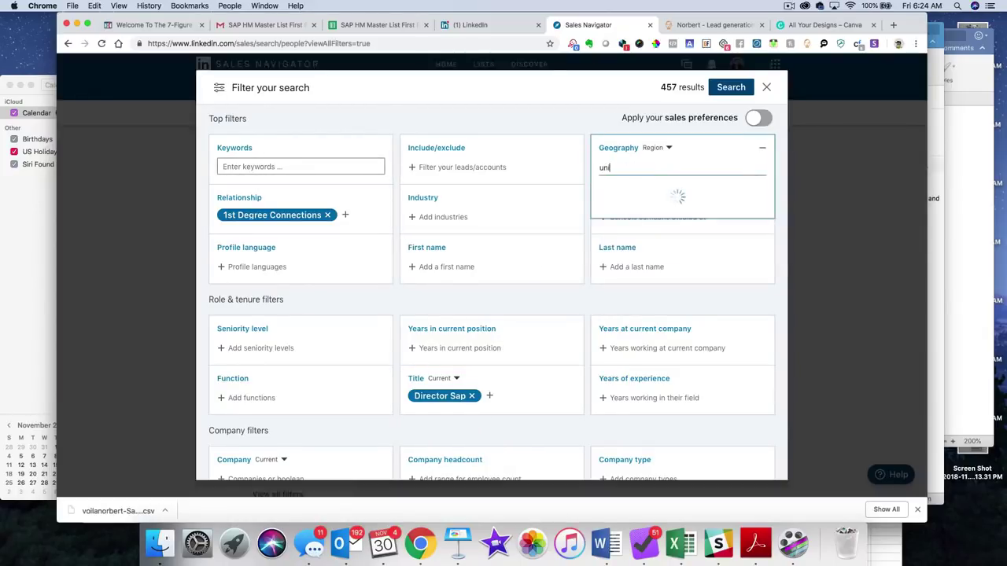
{"action": "left_click", "coordinate": [633, 193]}
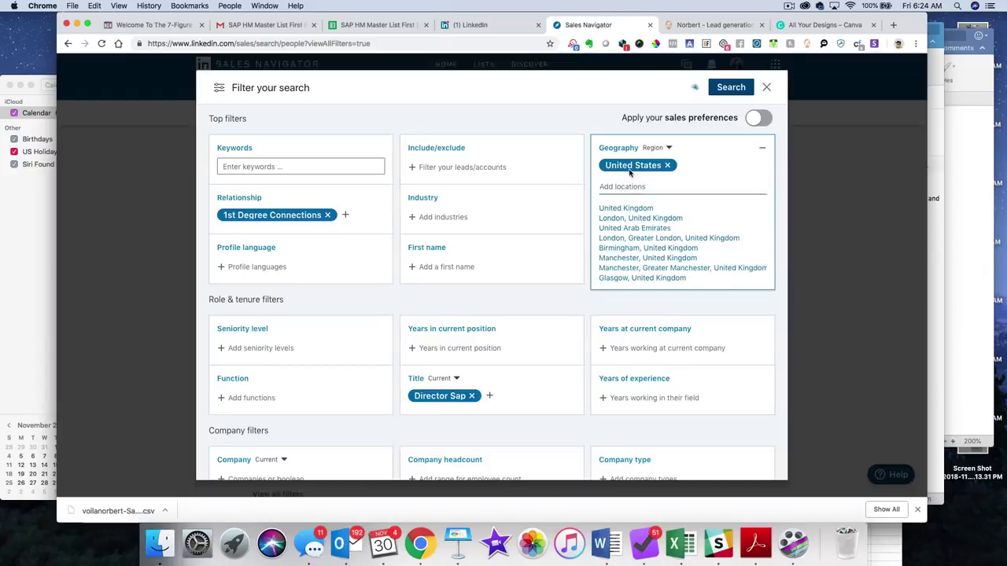
{"action": "left_click", "coordinate": [737, 93]}
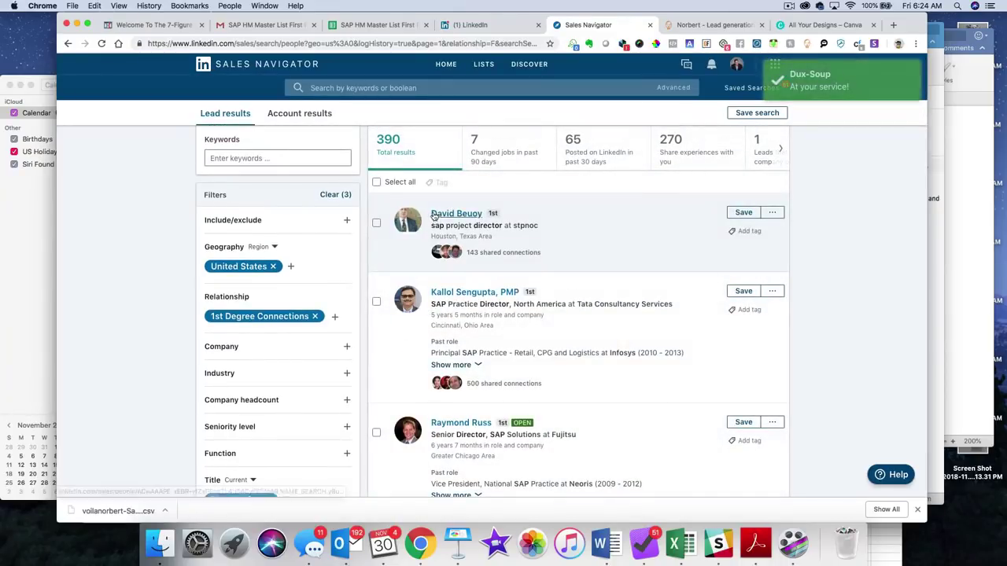
- View the first lead's profile, and start a Dux-Soup auto-visit of the results without email lookup beyond 1st degree connections
{"action": "left_click", "coordinate": [446, 214]}
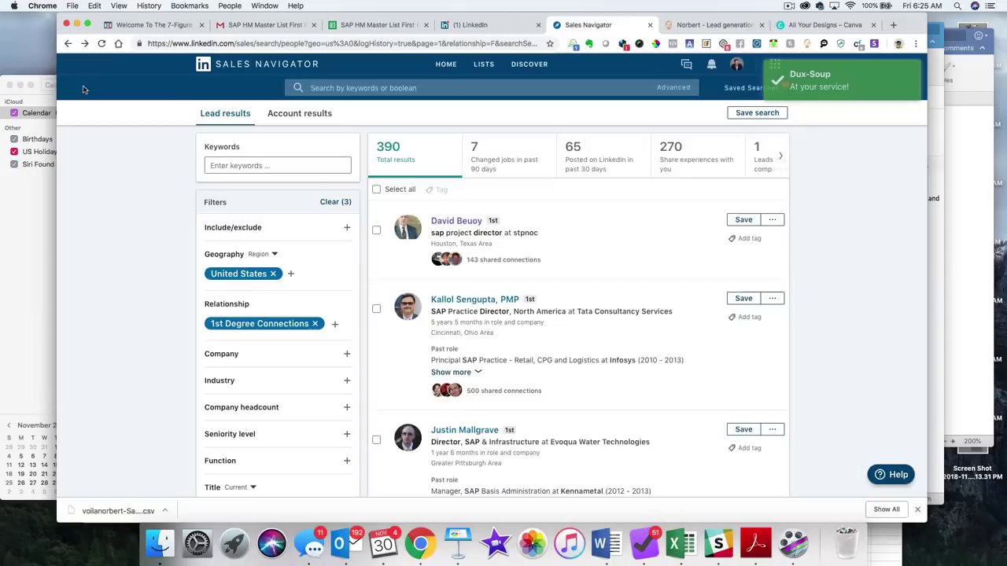
{"action": "left_click", "coordinate": [573, 43]}
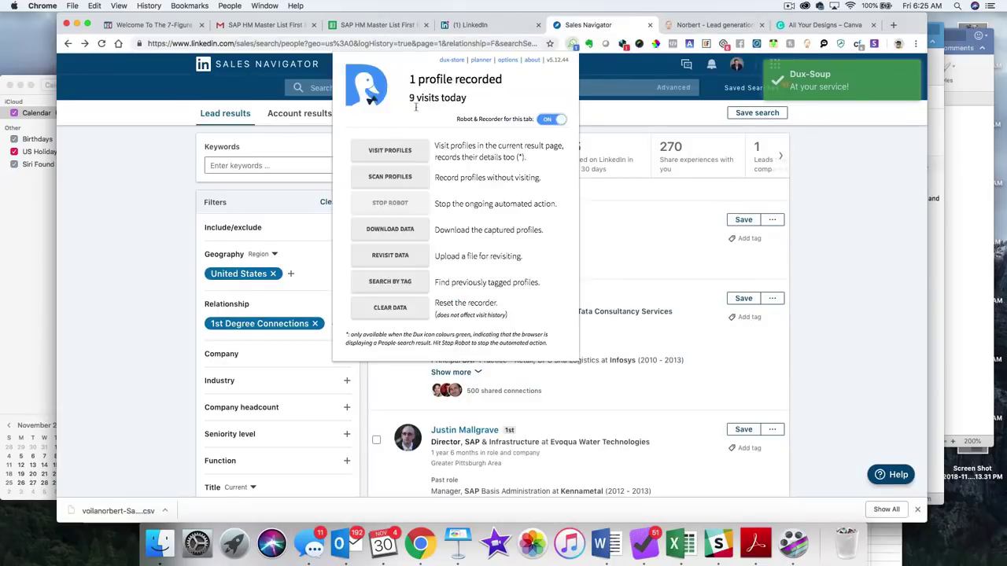
{"action": "left_click", "coordinate": [388, 154]}
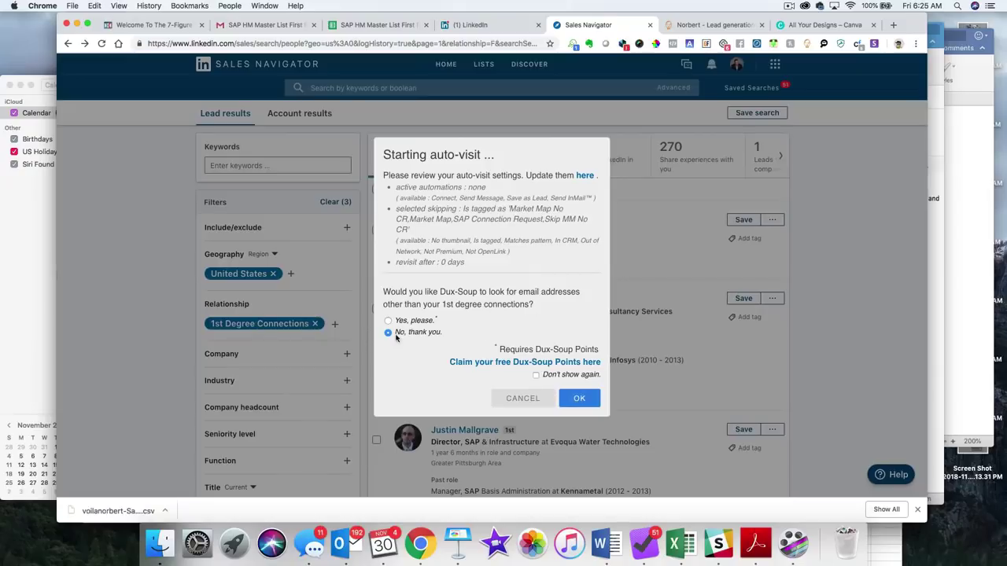
{"action": "left_click", "coordinate": [579, 398]}
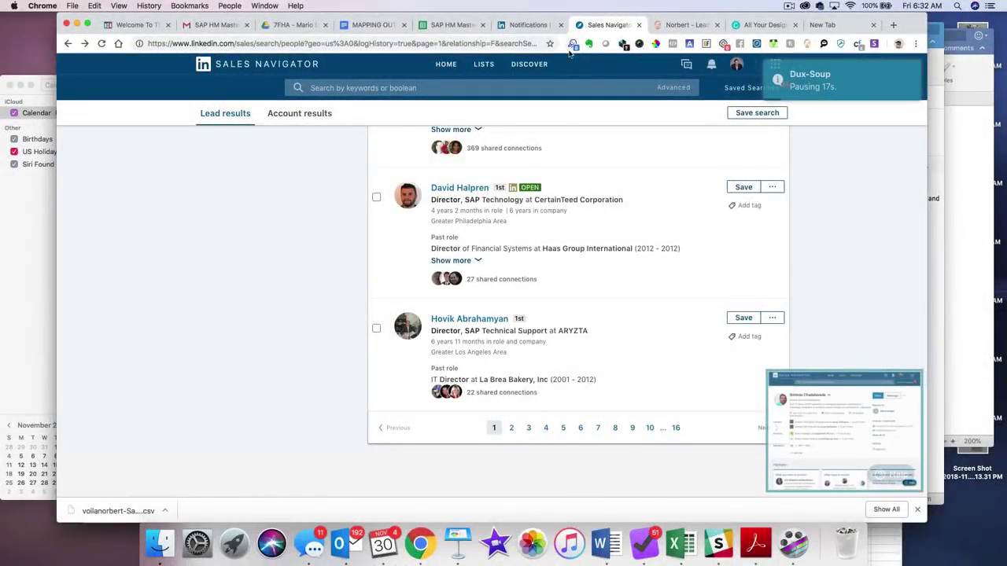
- Stop the running Dux-Soup robot and download the captured visit data
{"action": "left_click", "coordinate": [573, 44]}
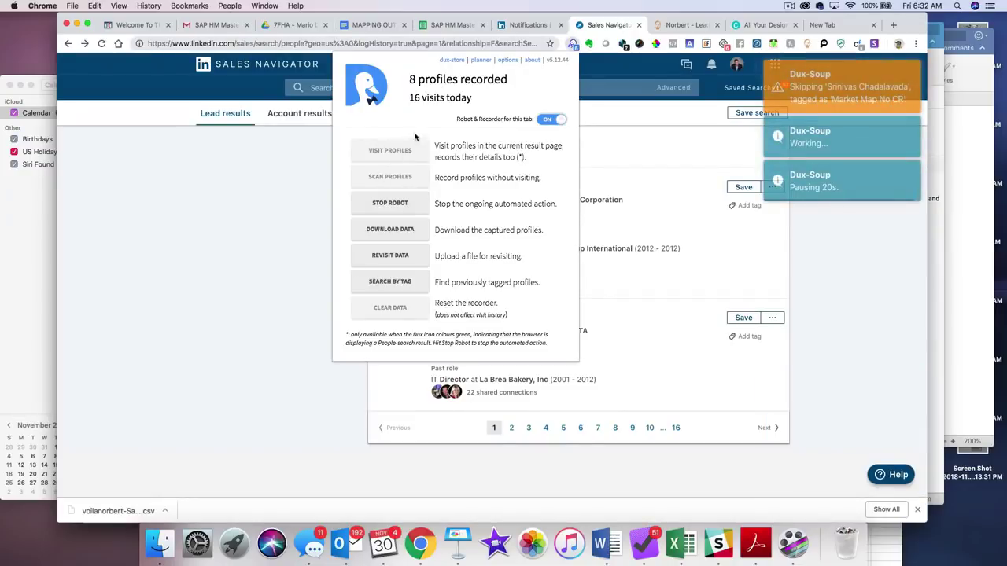
{"action": "left_click", "coordinate": [390, 204]}
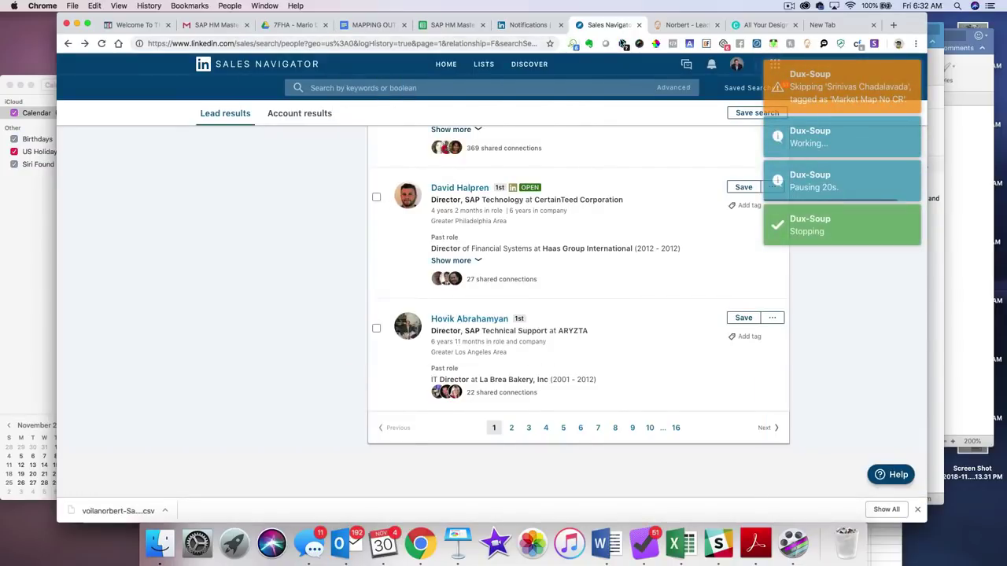
{"action": "left_click", "coordinate": [572, 44]}
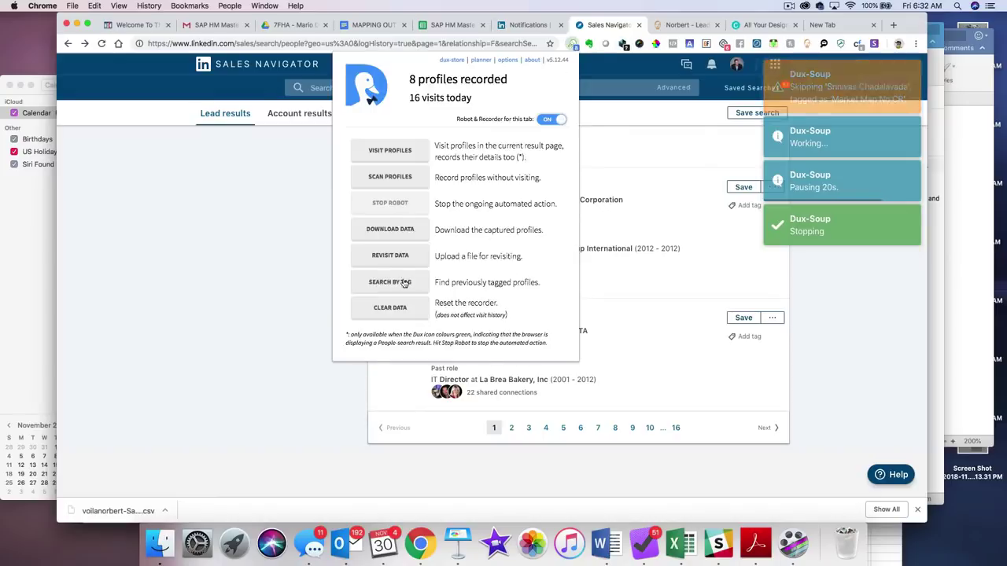
{"action": "left_click", "coordinate": [388, 231]}
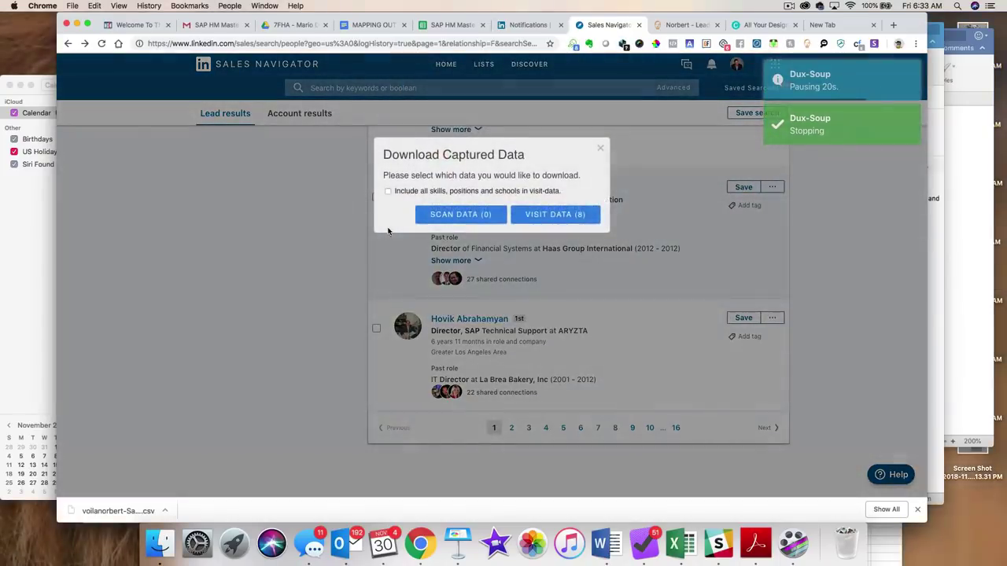
{"action": "left_click", "coordinate": [541, 215]}
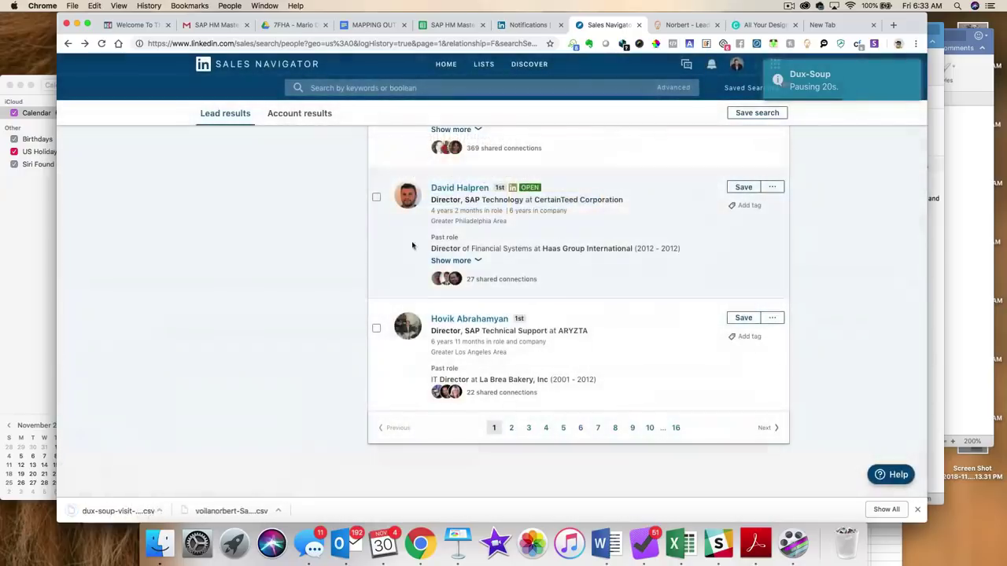
- Switch to Excel with the downloaded Dux-Soup visit-data file, enlarging its window and widening the Email column
{"action": "left_click", "coordinate": [159, 543]}
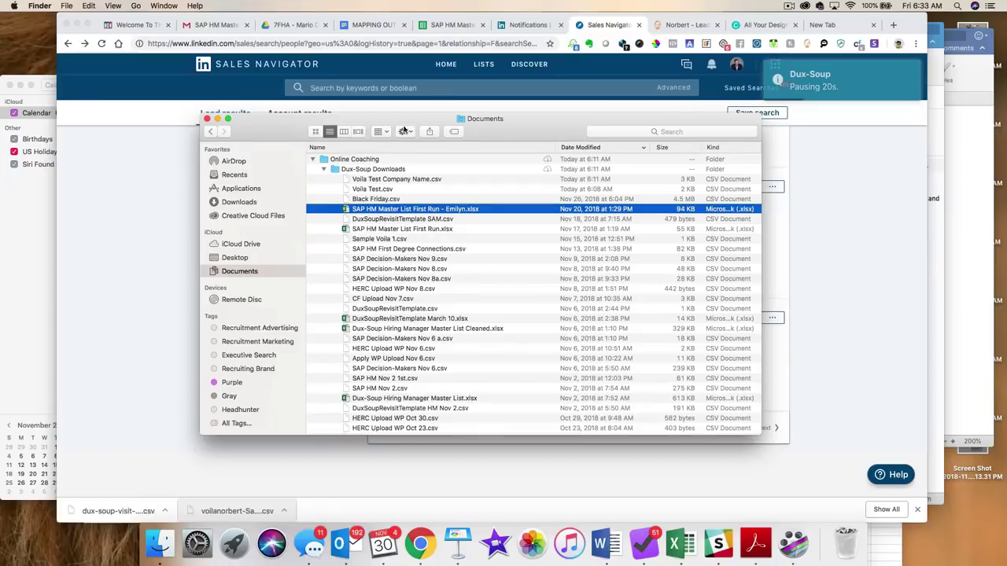
{"action": "key", "text": "super+w"}
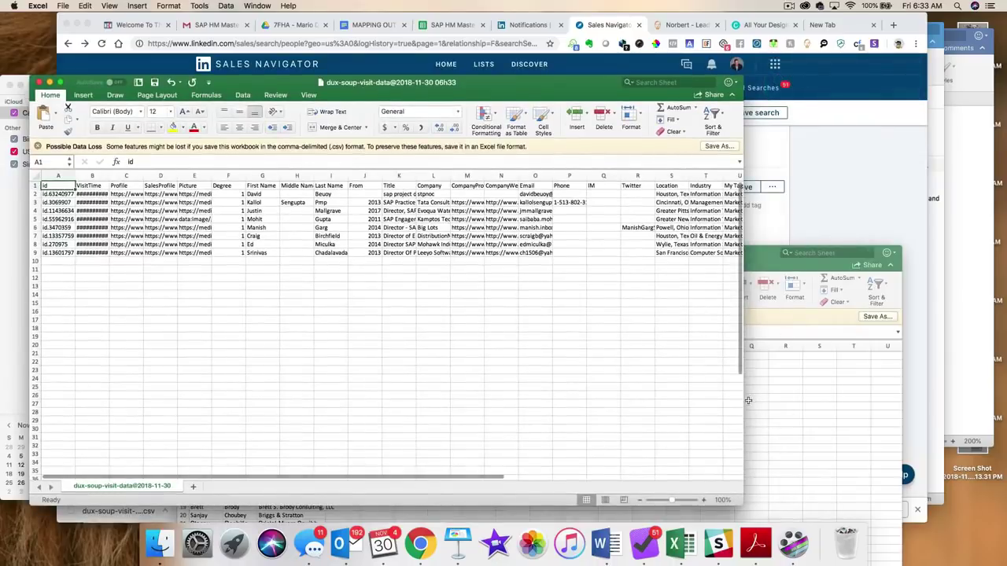
{"action": "left_click_drag", "start_coordinate": [743, 504], "coordinate": [926, 522]}
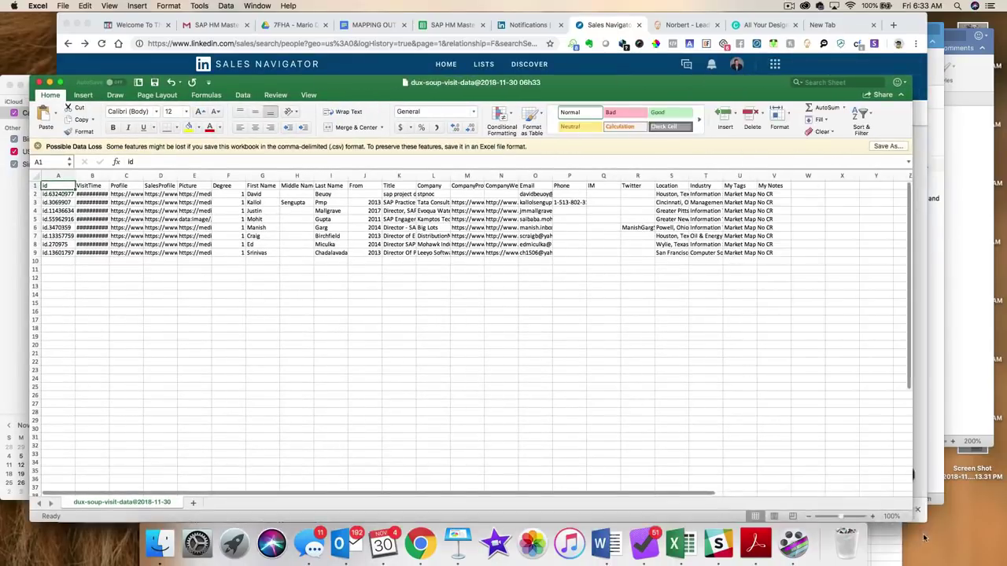
{"action": "left_click_drag", "start_coordinate": [553, 173], "coordinate": [651, 173]}
- Examine the captured contact addresses in the Email column, going through rows 2 to 9
{"action": "left_click", "coordinate": [571, 194]}
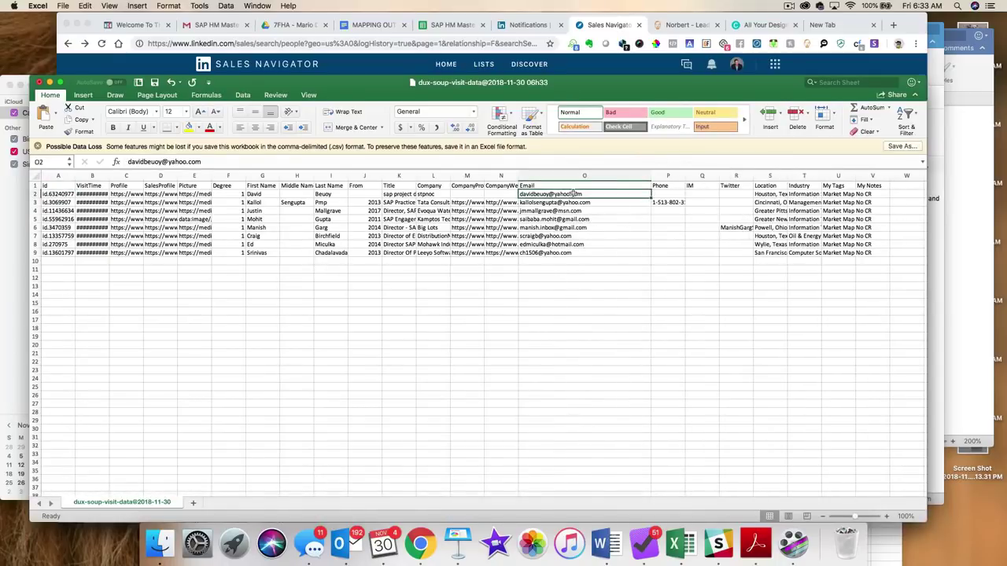
{"action": "left_click", "coordinate": [565, 203]}
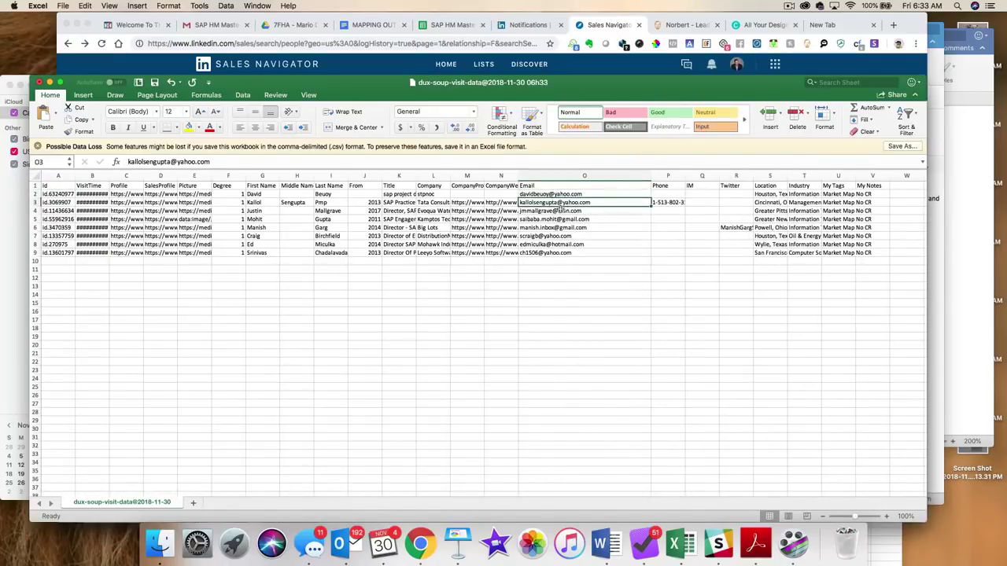
{"action": "left_click", "coordinate": [558, 210]}
{"action": "left_click", "coordinate": [556, 220]}
{"action": "left_click", "coordinate": [548, 227]}
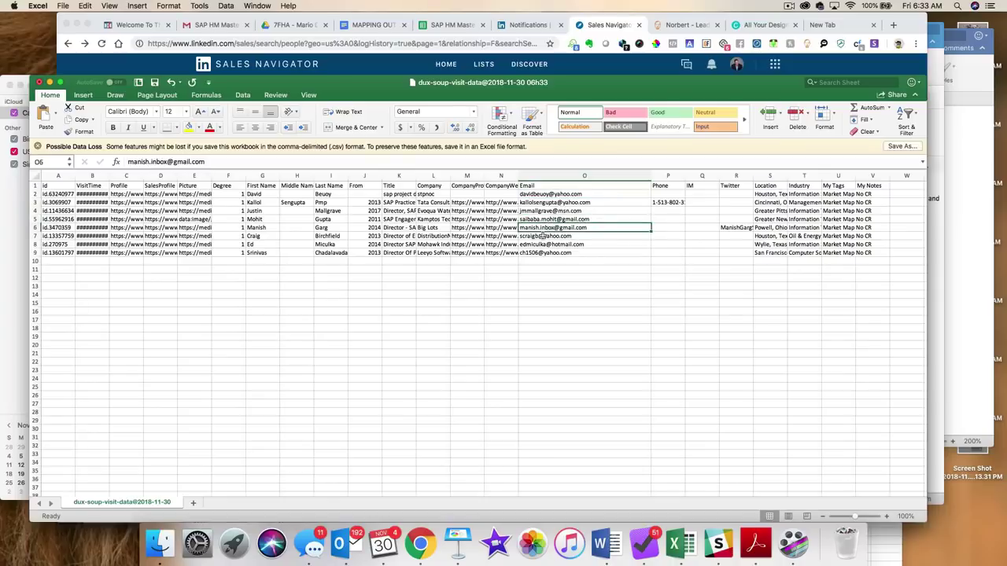
{"action": "left_click", "coordinate": [543, 236]}
{"action": "left_click", "coordinate": [545, 244]}
{"action": "left_click", "coordinate": [539, 253]}
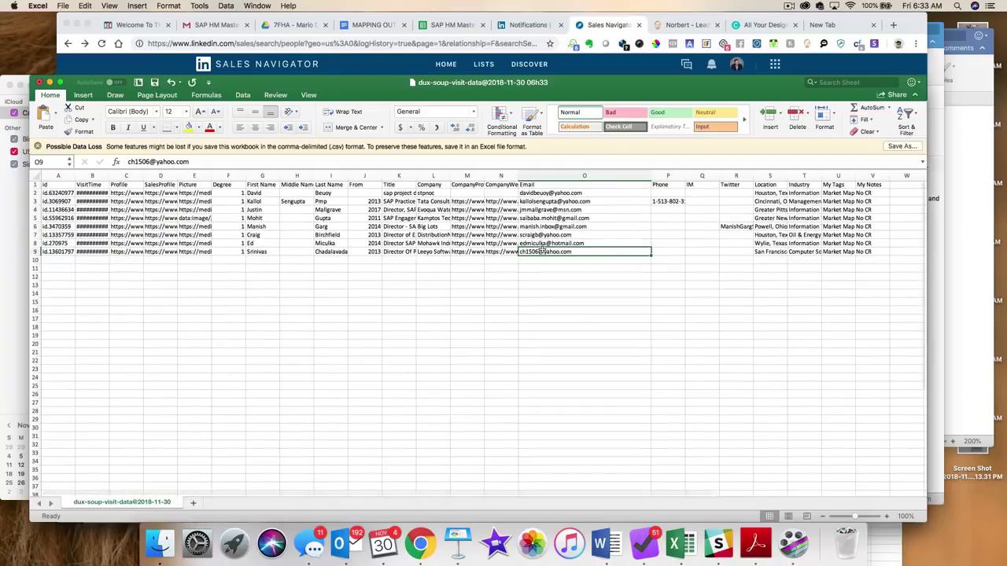
{"action": "scroll", "coordinate": [542, 251], "scroll_direction": "down", "scroll_amount": 1}
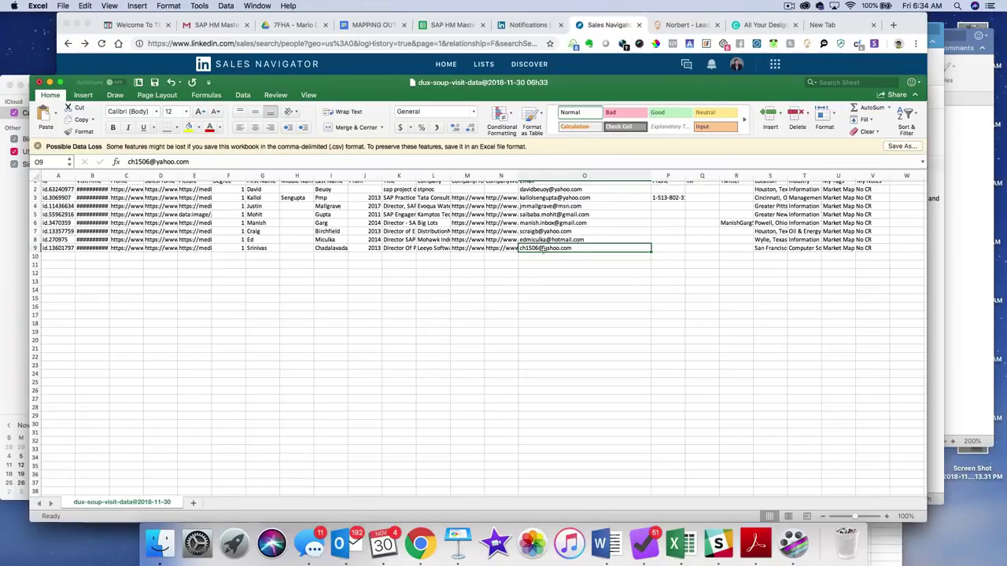
{"action": "scroll", "coordinate": [543, 249], "scroll_direction": "down", "scroll_amount": 1}
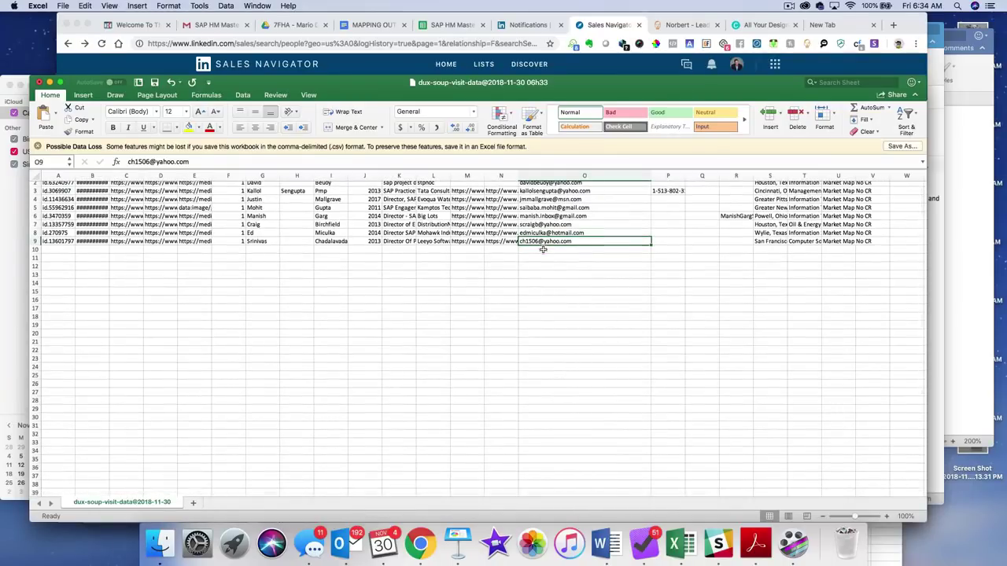